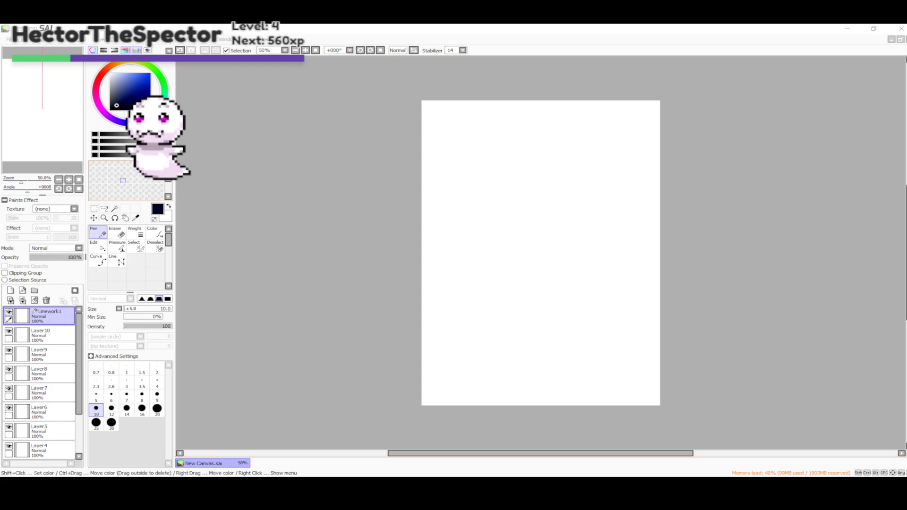
Roughly sketch a large round head on Layer8 in a dark greyish blue using the Lead pencil at size 2
click(56, 377)
click(482, 227)
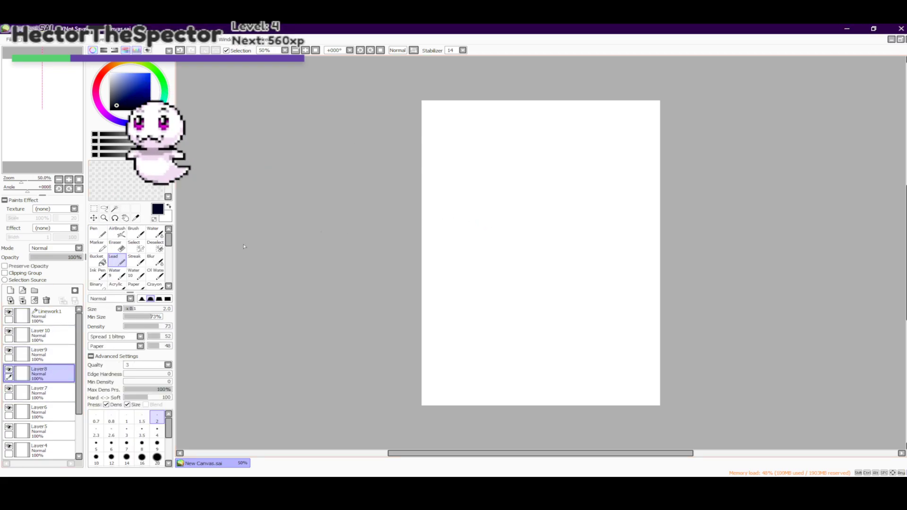
drag(119, 89, 115, 94)
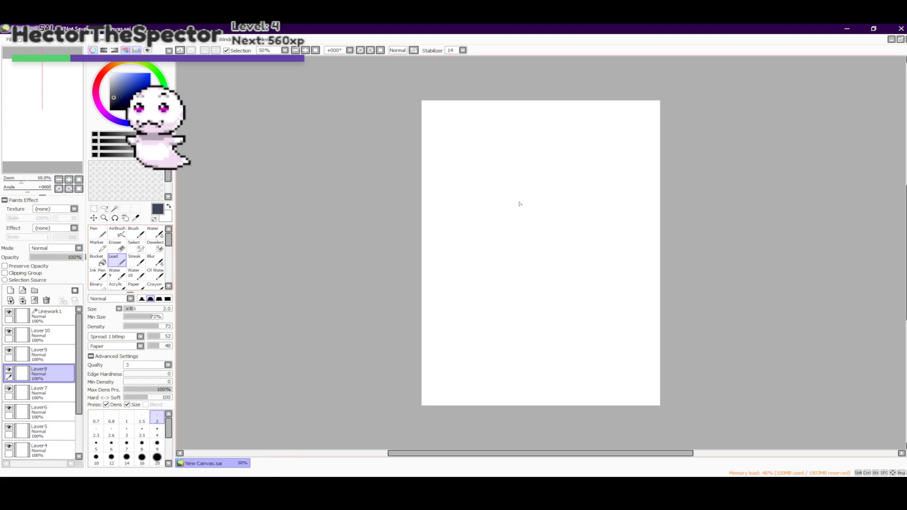
click(305, 50)
click(306, 50)
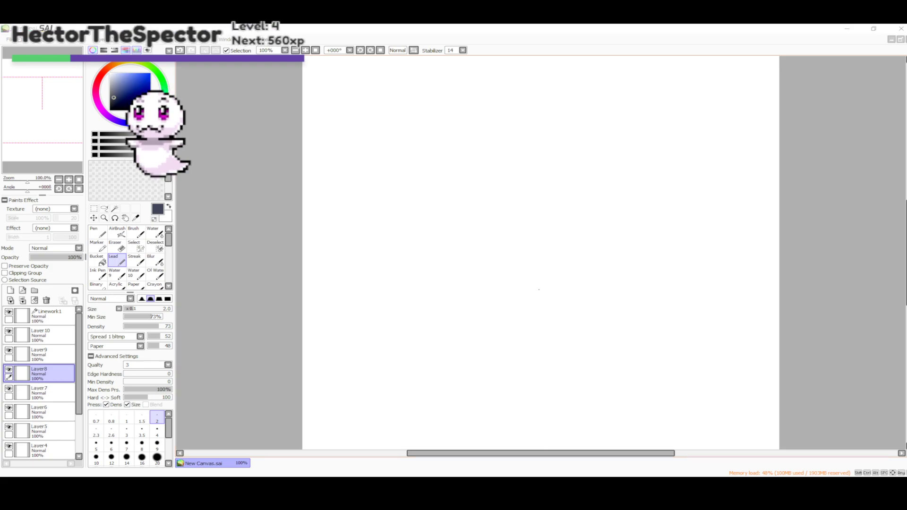
click(483, 163)
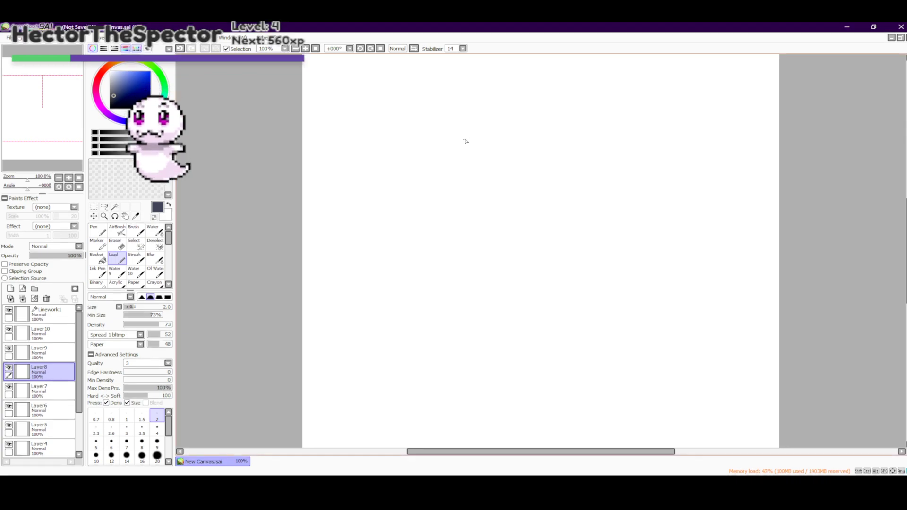
drag(543, 252, 478, 271)
drag(568, 246, 522, 157)
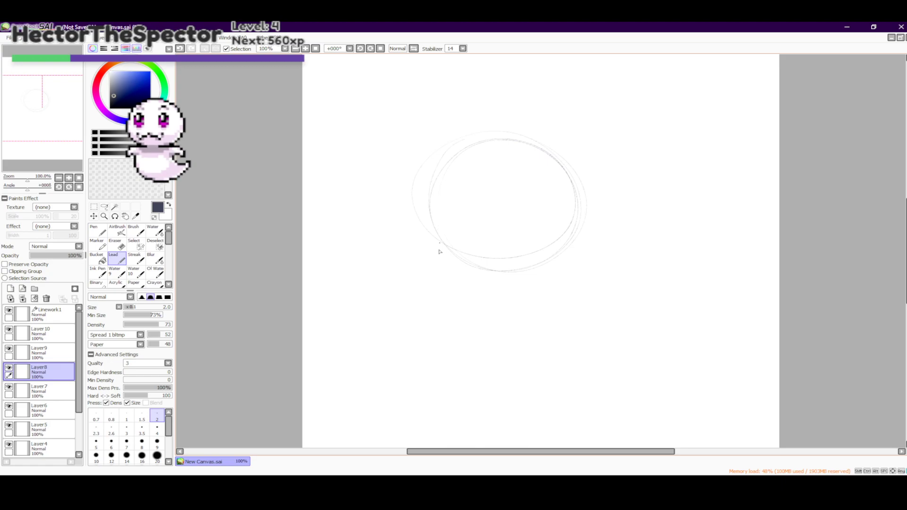
Sketch six wavy tentacles hanging from the lower edge of the head, two on each side and two in the middle
mouse_move(438, 251)
mouse_down()
mouse_move(409, 249)
mouse_move(391, 282)
mouse_move(376, 278)
mouse_move(375, 293)
mouse_move(411, 301)
mouse_move(467, 269)
mouse_up()
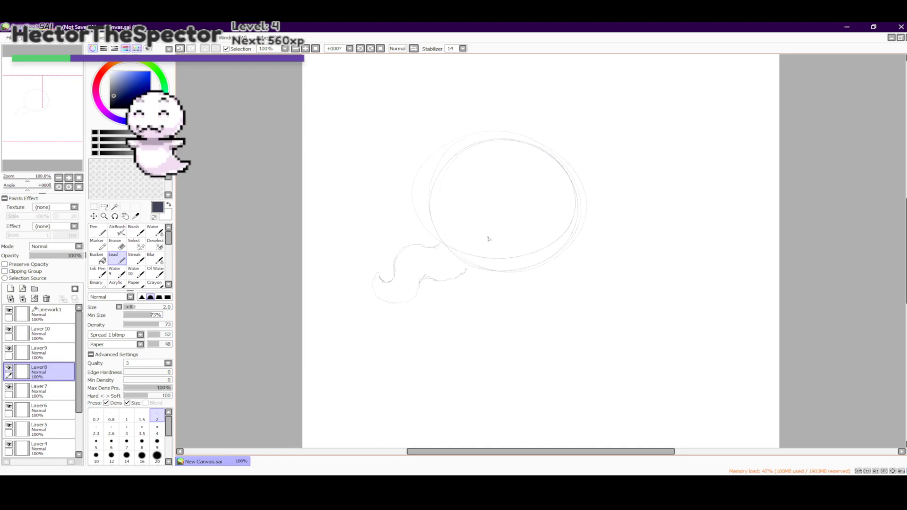
mouse_move(481, 256)
mouse_down()
mouse_move(463, 272)
mouse_move(461, 354)
mouse_move(477, 347)
mouse_move(513, 262)
mouse_move(558, 262)
mouse_move(565, 307)
mouse_up()
mouse_move(514, 295)
mouse_down()
mouse_move(514, 266)
mouse_move(527, 337)
mouse_move(535, 354)
mouse_move(559, 363)
mouse_move(558, 273)
mouse_up()
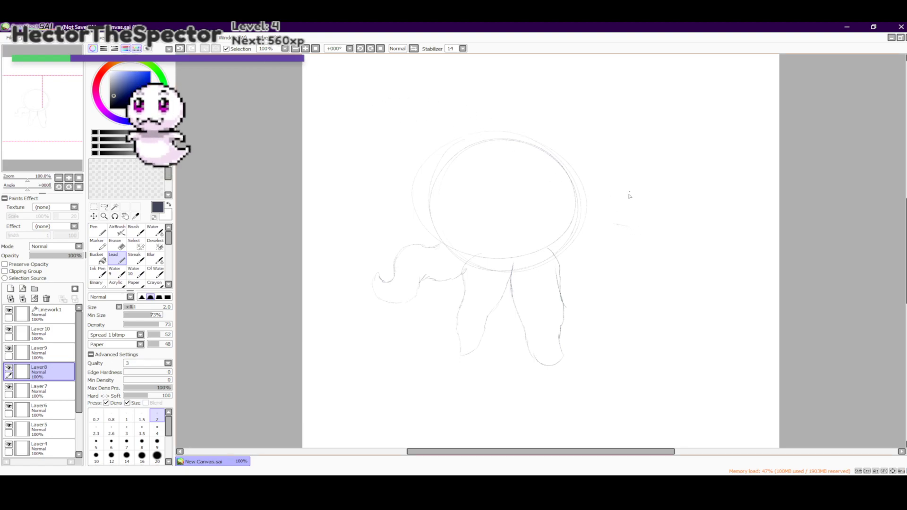
drag(565, 232, 617, 305)
mouse_move(563, 281)
mouse_down()
mouse_move(575, 305)
mouse_move(615, 330)
mouse_move(617, 307)
mouse_up()
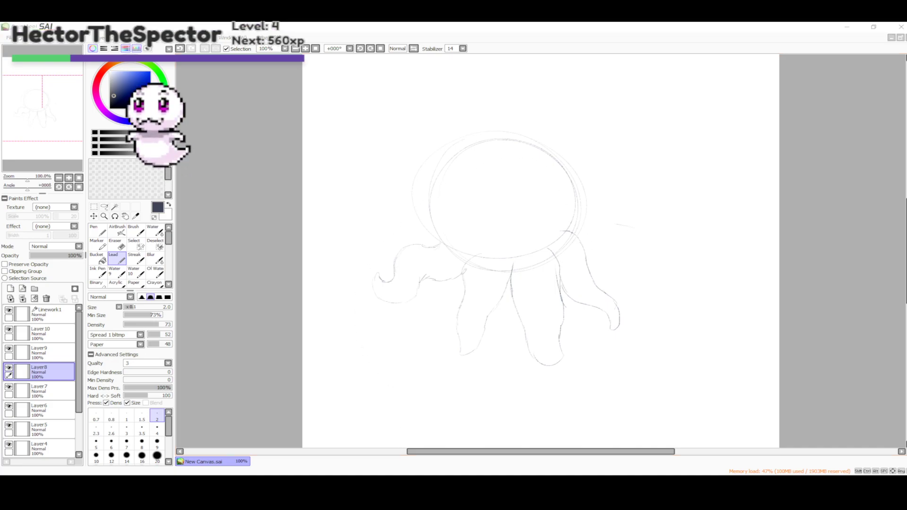
click(580, 209)
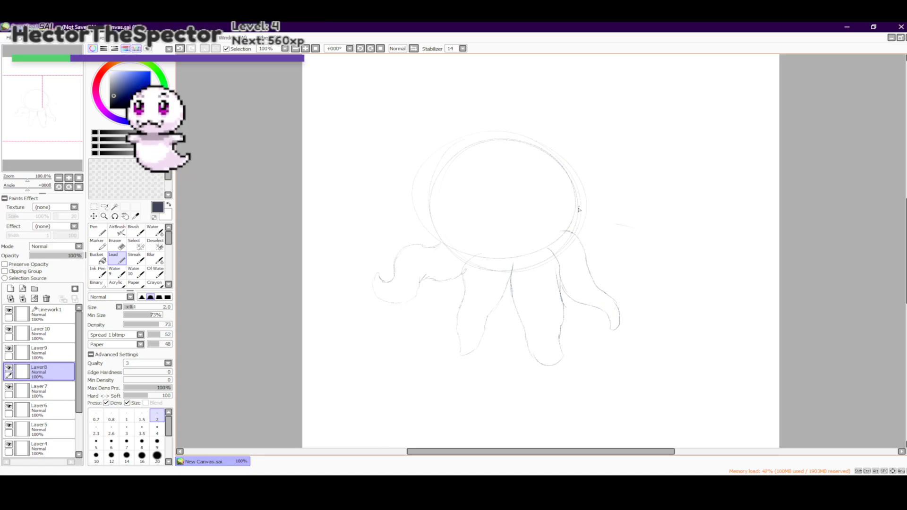
mouse_move(578, 218)
mouse_down()
mouse_move(633, 263)
mouse_move(670, 241)
mouse_move(641, 283)
mouse_move(600, 278)
mouse_up()
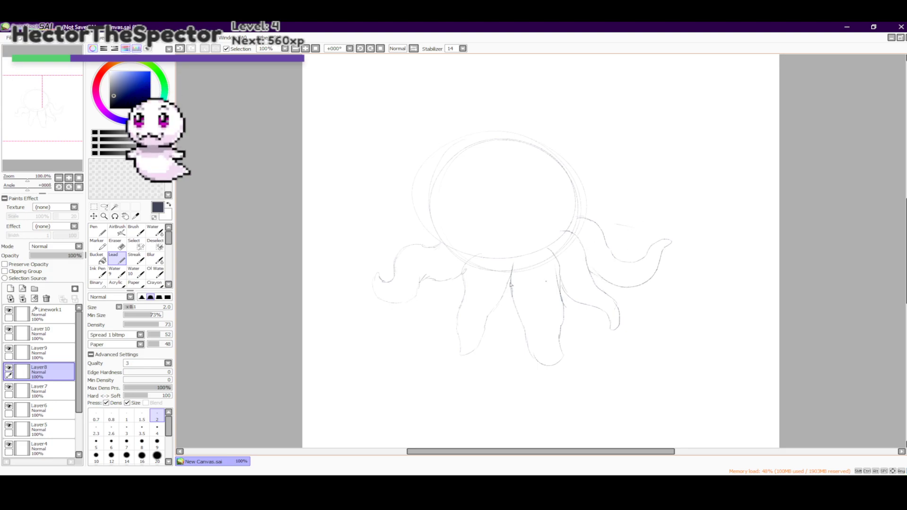
mouse_move(433, 228)
mouse_down()
mouse_move(411, 223)
mouse_move(389, 247)
mouse_move(361, 237)
mouse_move(359, 225)
mouse_move(350, 257)
mouse_move(373, 278)
mouse_up()
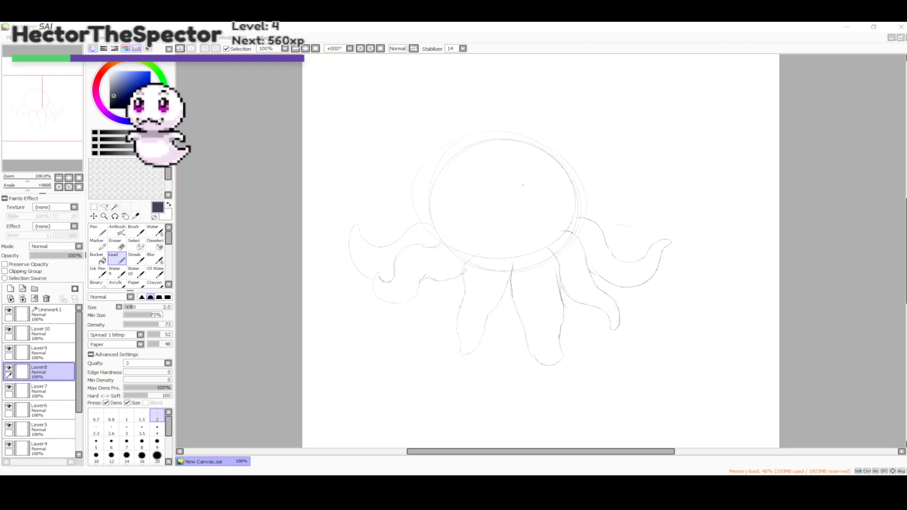
Draw two large round eyes at the sides of the head, with slanted brow ridges above and round pupils inside
mouse_move(433, 196)
mouse_down()
mouse_move(436, 186)
mouse_move(435, 213)
mouse_move(447, 217)
mouse_move(472, 205)
mouse_move(449, 183)
mouse_move(434, 215)
mouse_up()
mouse_move(569, 190)
mouse_down()
mouse_move(534, 208)
mouse_move(579, 203)
mouse_move(582, 189)
mouse_up()
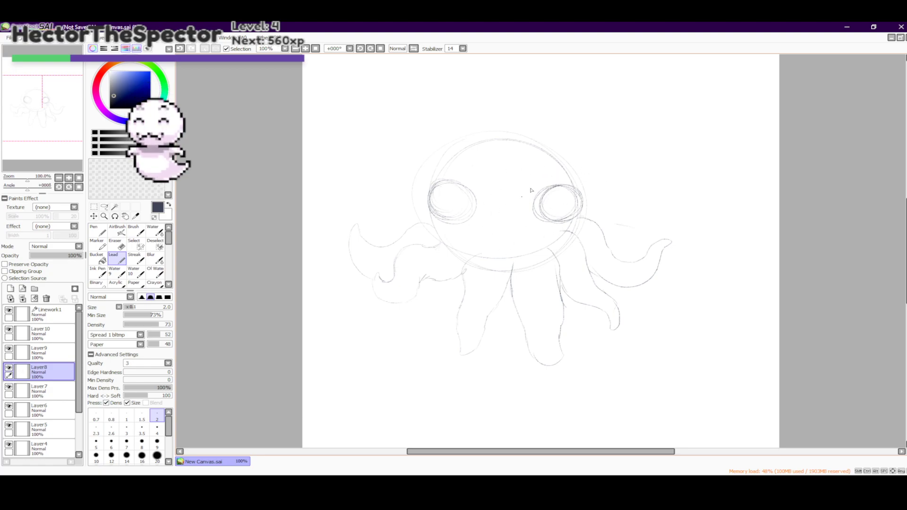
mouse_move(518, 207)
mouse_down()
mouse_move(528, 187)
mouse_move(569, 171)
mouse_move(580, 190)
mouse_up()
mouse_move(488, 192)
mouse_down()
mouse_move(473, 169)
mouse_move(444, 165)
mouse_move(432, 188)
mouse_move(447, 166)
mouse_move(464, 167)
mouse_move(482, 188)
mouse_up()
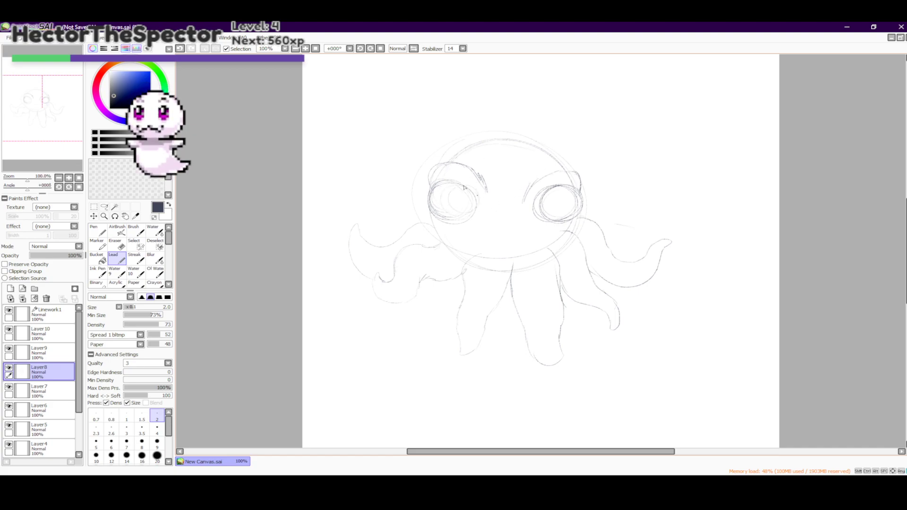
mouse_move(476, 217)
mouse_down()
mouse_move(467, 190)
mouse_move(444, 205)
mouse_up()
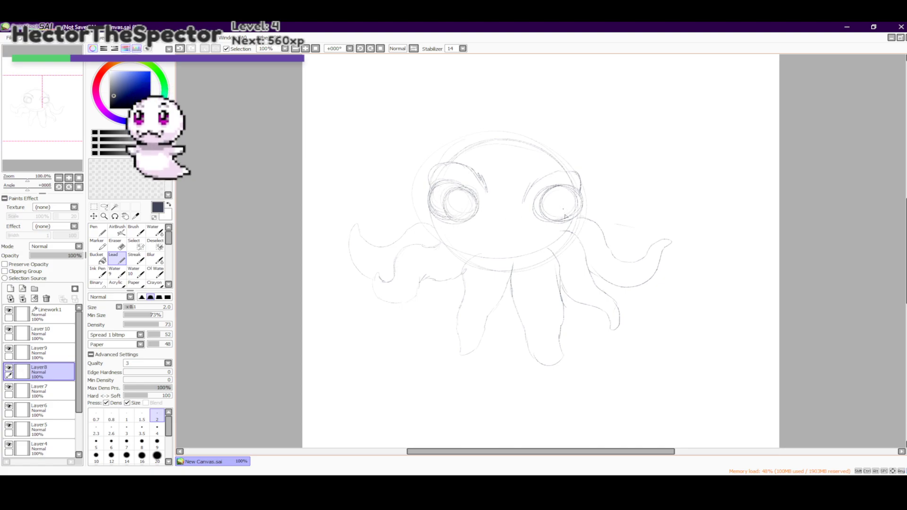
mouse_move(552, 192)
mouse_down()
mouse_move(562, 215)
mouse_move(534, 203)
mouse_up()
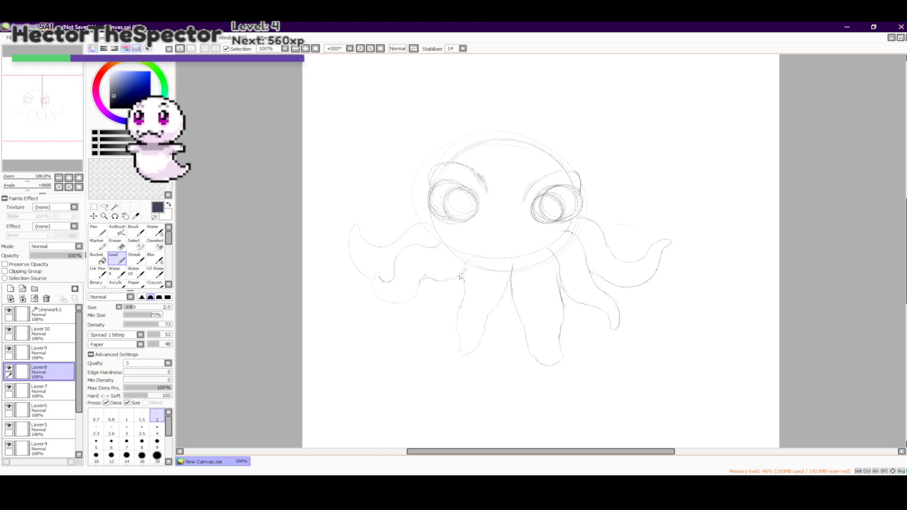
Sketch two small clawed hands, one beneath the head's lower left and one raised beside the upper right tentacle
mouse_move(470, 280)
mouse_down()
mouse_move(476, 294)
mouse_move(466, 305)
mouse_move(478, 274)
mouse_move(475, 307)
mouse_move(464, 310)
mouse_up()
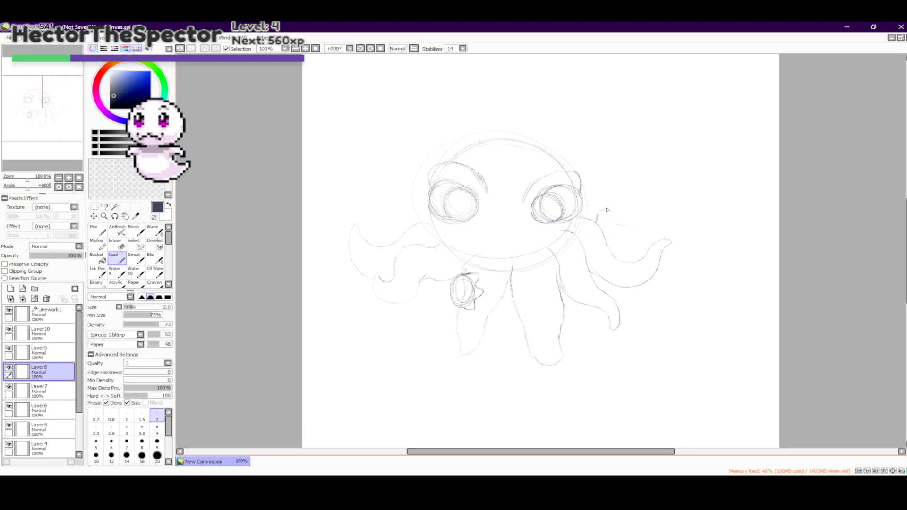
mouse_move(607, 210)
mouse_down()
mouse_move(624, 223)
mouse_move(625, 244)
mouse_up()
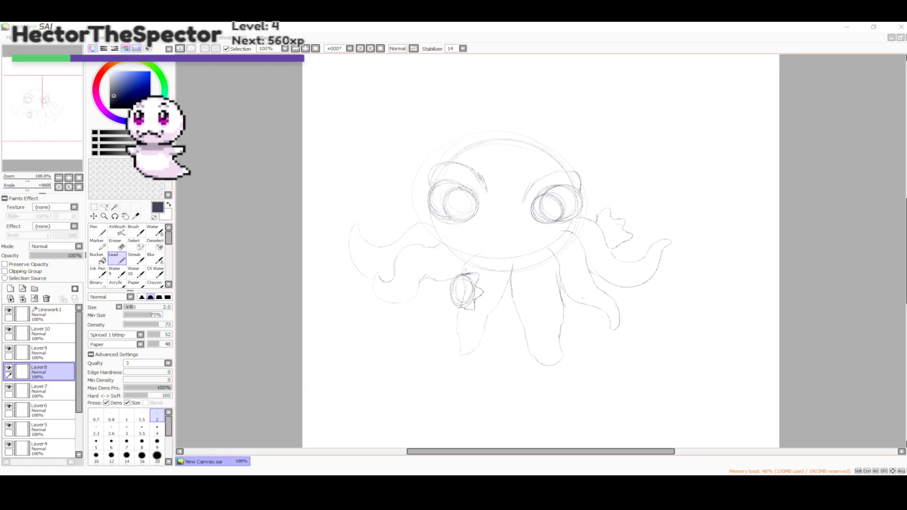
click(637, 198)
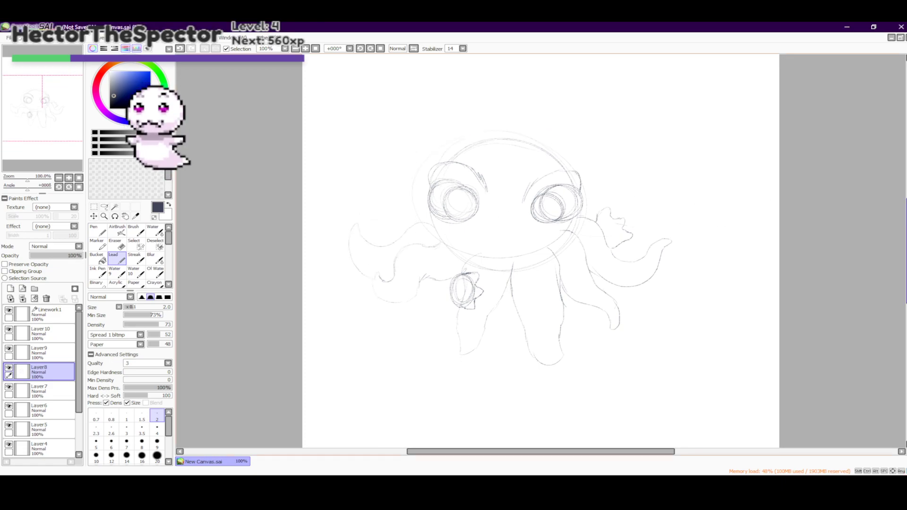
Sketch a rounded body beneath the head behind the middle tentacles, with two clawed feet at its base
scroll(461, 188, down, 3)
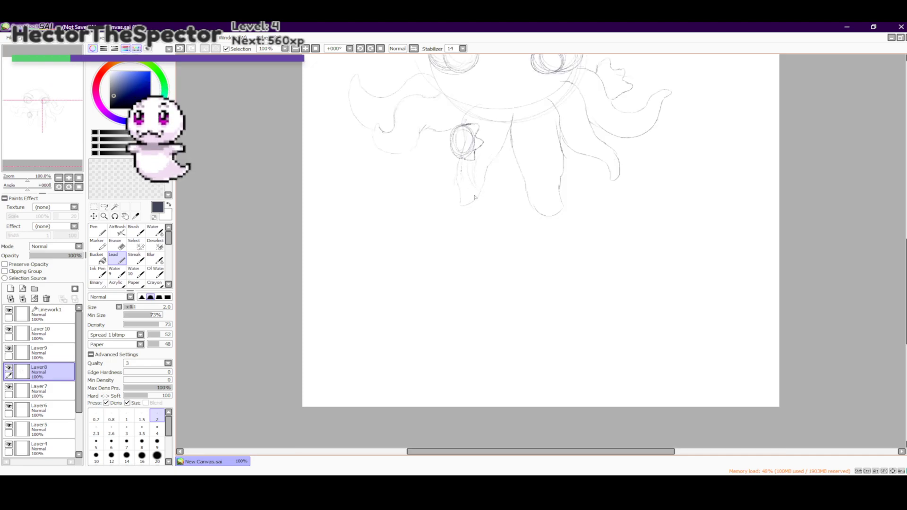
drag(491, 200, 546, 187)
mouse_move(574, 149)
mouse_down()
mouse_move(565, 190)
mouse_move(498, 199)
mouse_move(468, 186)
mouse_up()
drag(561, 189, 576, 179)
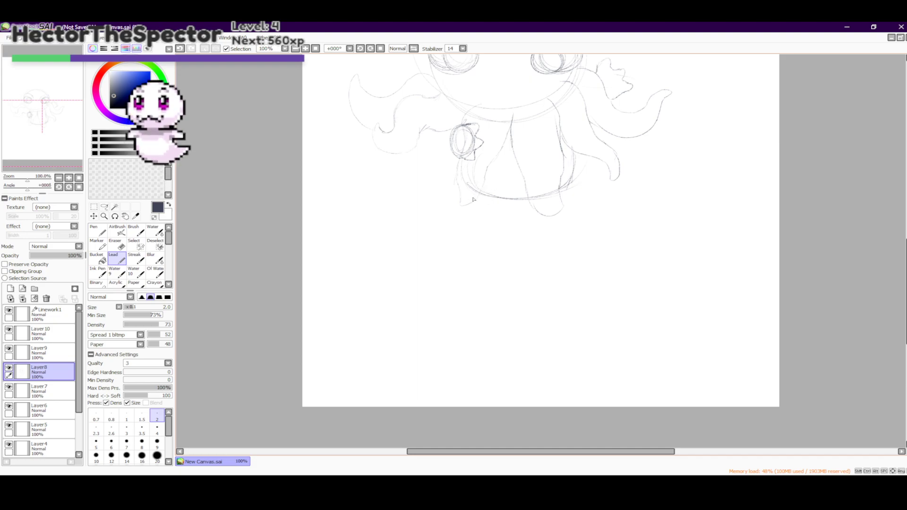
mouse_move(494, 205)
mouse_down()
mouse_move(498, 165)
mouse_move(467, 175)
mouse_move(474, 204)
mouse_up()
mouse_move(564, 188)
mouse_down()
mouse_move(582, 188)
mouse_move(569, 202)
mouse_move(549, 194)
mouse_move(578, 185)
mouse_move(589, 162)
mouse_move(577, 172)
mouse_move(588, 169)
mouse_move(582, 184)
mouse_move(566, 167)
mouse_move(553, 167)
mouse_move(549, 195)
mouse_up()
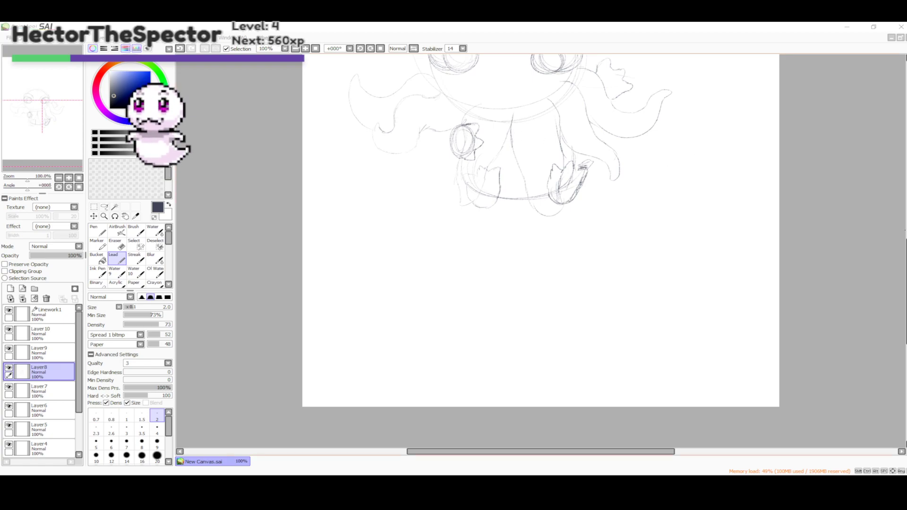
key(alt+Tab)
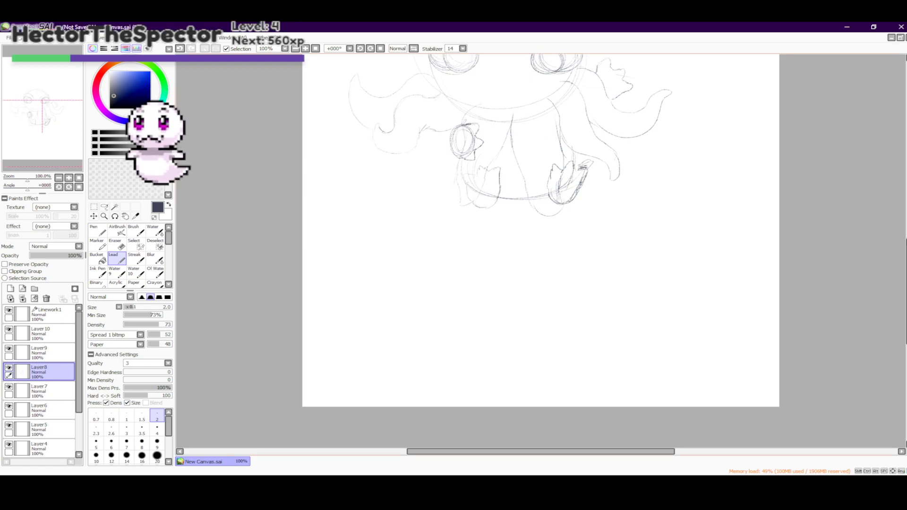
Draw the slanted four-sided top face of a closed book below and to the left of the creature's feet
scroll(899, 210, up, 5)
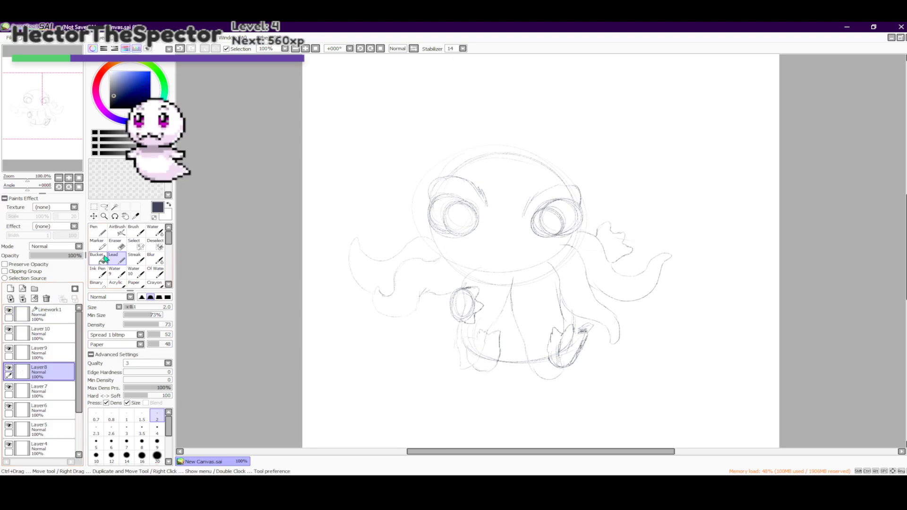
scroll(903, 212, down, 1)
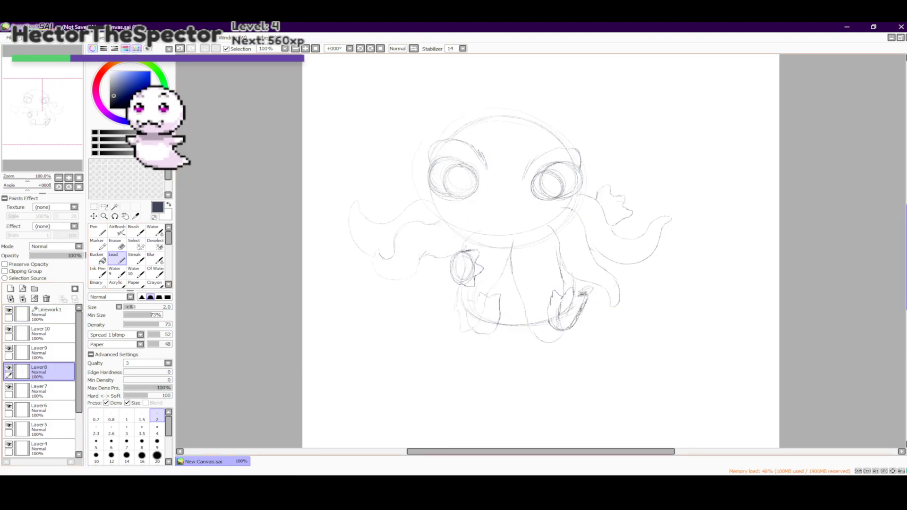
scroll(387, 370, down, 1)
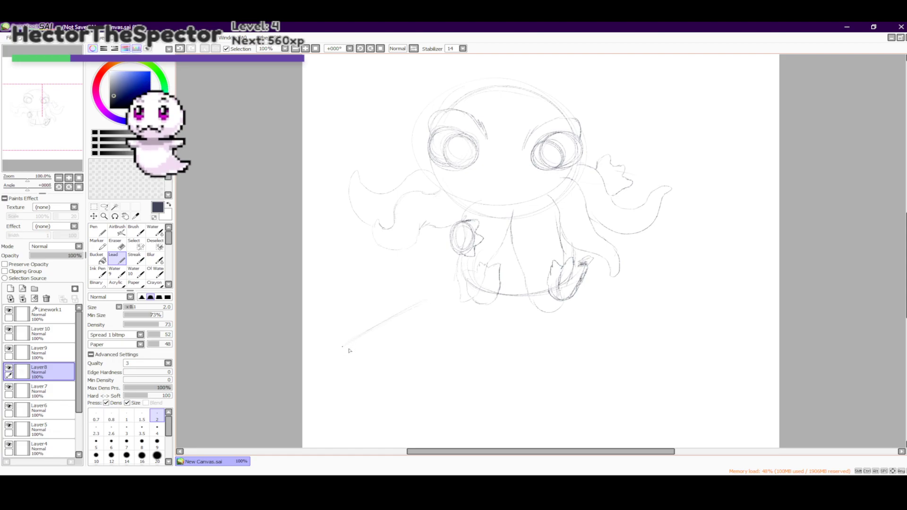
mouse_move(340, 350)
mouse_down()
mouse_move(407, 395)
mouse_move(480, 352)
mouse_move(490, 332)
mouse_up()
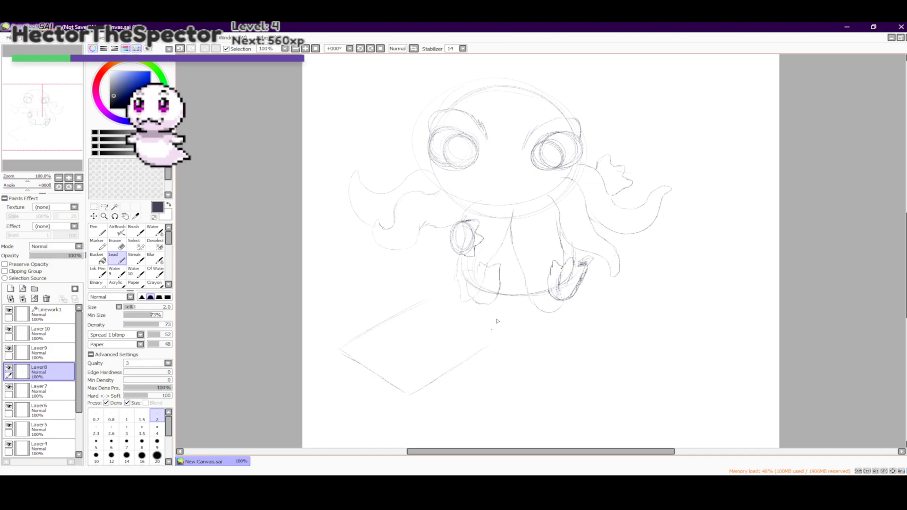
drag(431, 301, 503, 322)
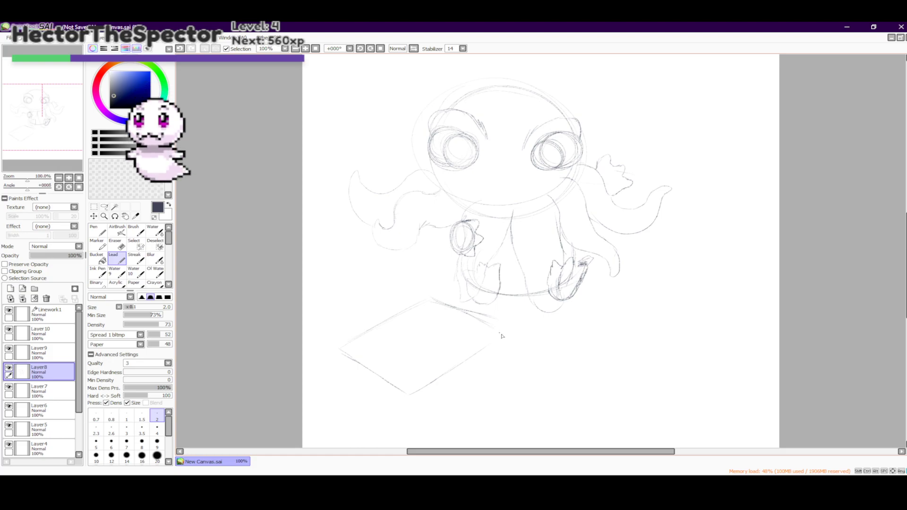
drag(503, 336, 476, 352)
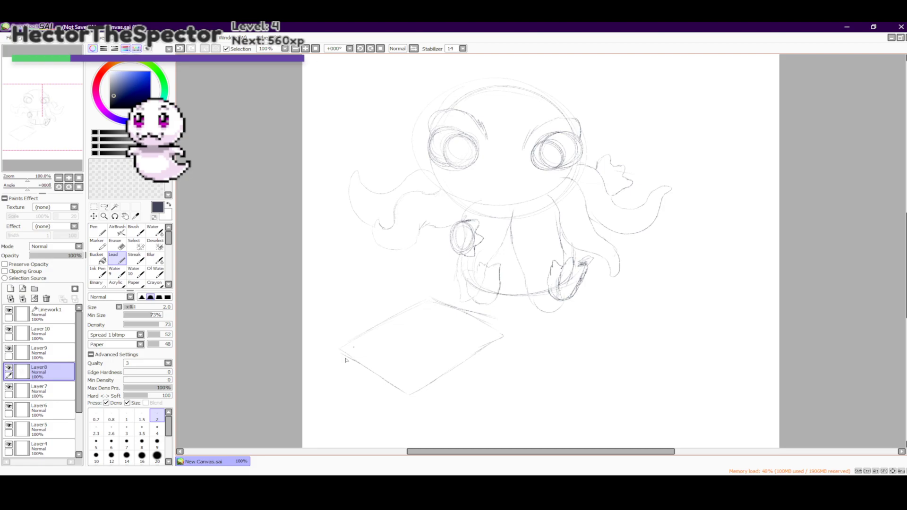
Give the book thickness along its two front edges and add page lines inside them
mouse_move(340, 351)
mouse_down()
mouse_move(344, 371)
mouse_move(342, 353)
mouse_move(352, 380)
mouse_move(398, 406)
mouse_up()
drag(349, 373, 410, 414)
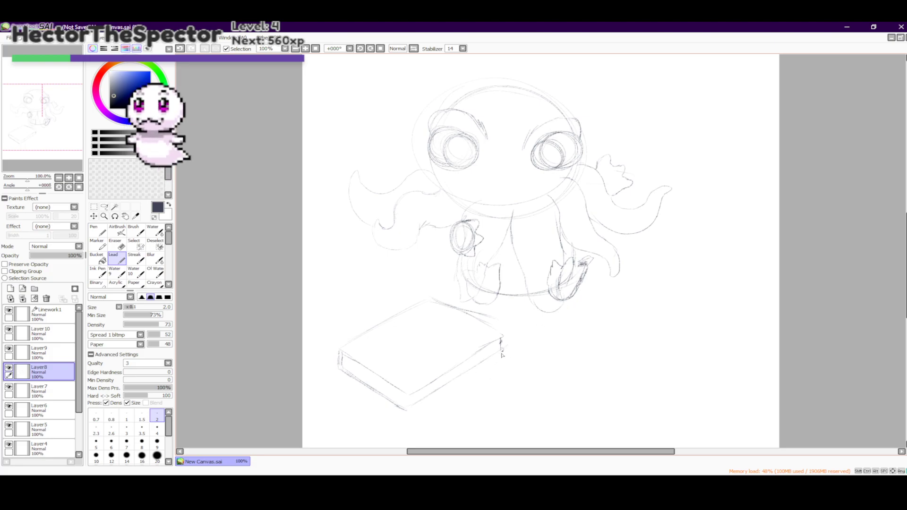
drag(491, 361, 411, 410)
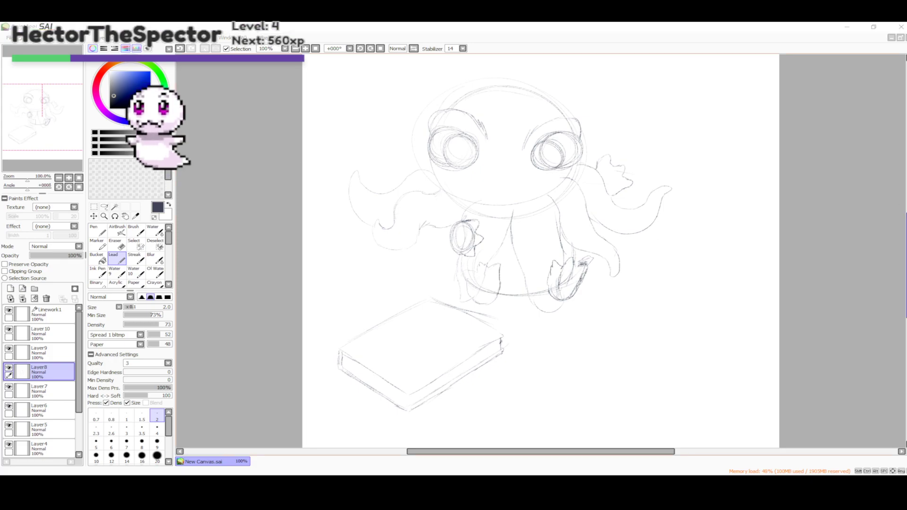
scroll(897, 269, down, 5)
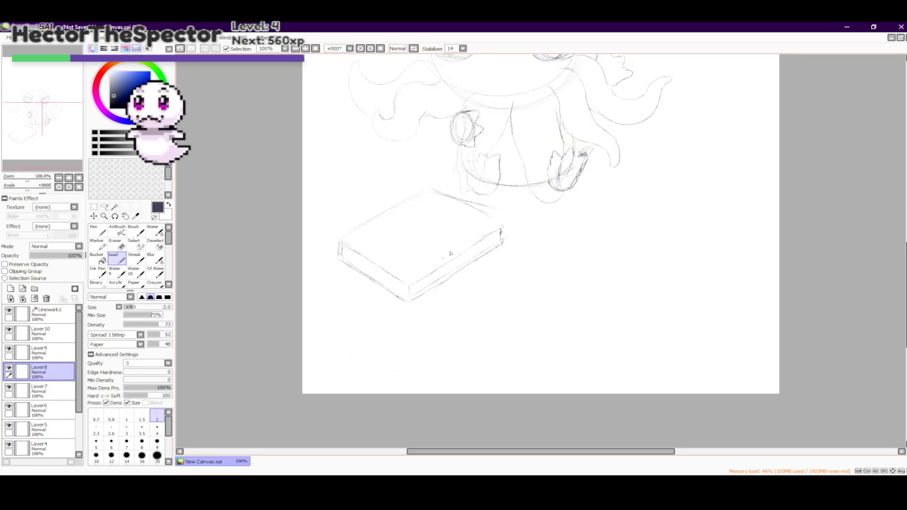
drag(413, 292, 502, 233)
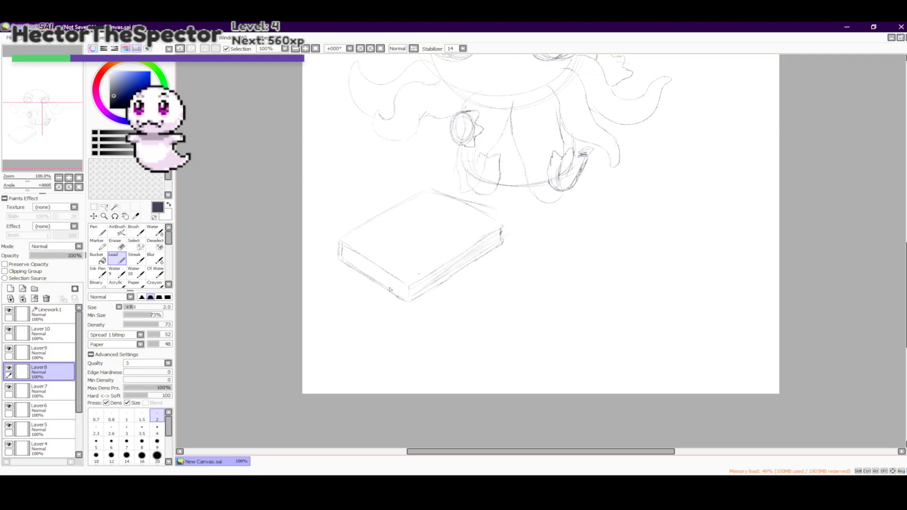
drag(344, 254, 343, 252)
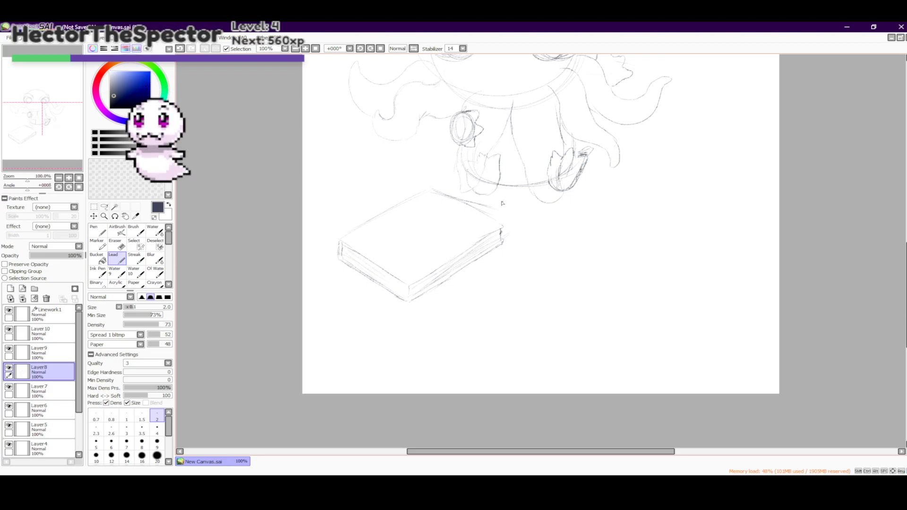
Handwrite the title "My summoning Circle and me" on the book's cover, upside down relative to the creature
click(370, 48)
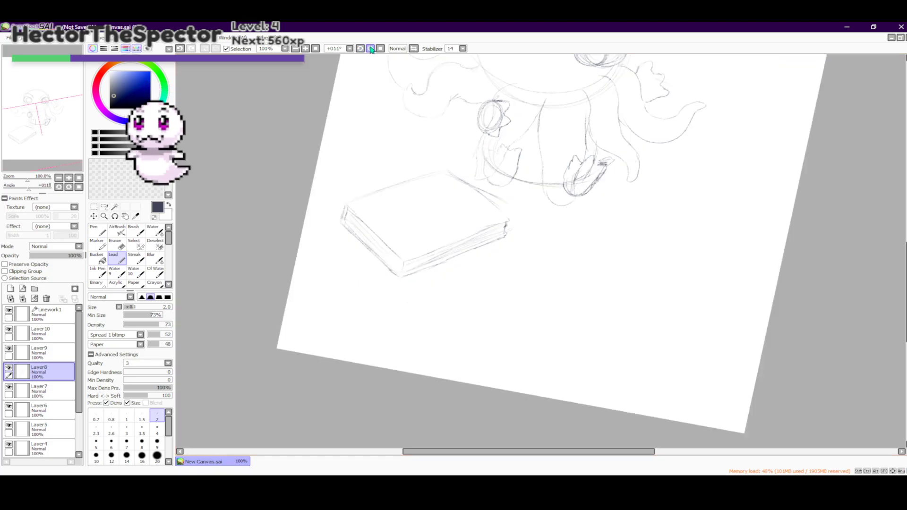
click(370, 49)
click(370, 48)
click(371, 48)
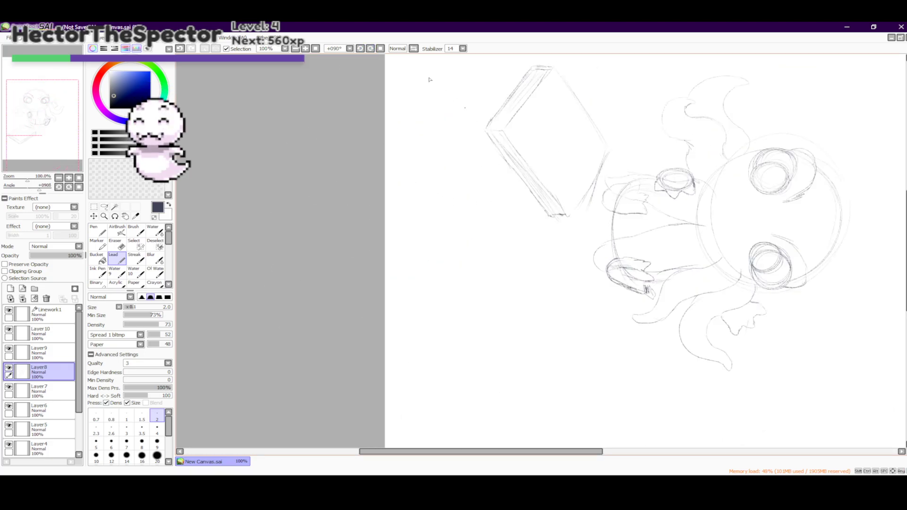
click(370, 48)
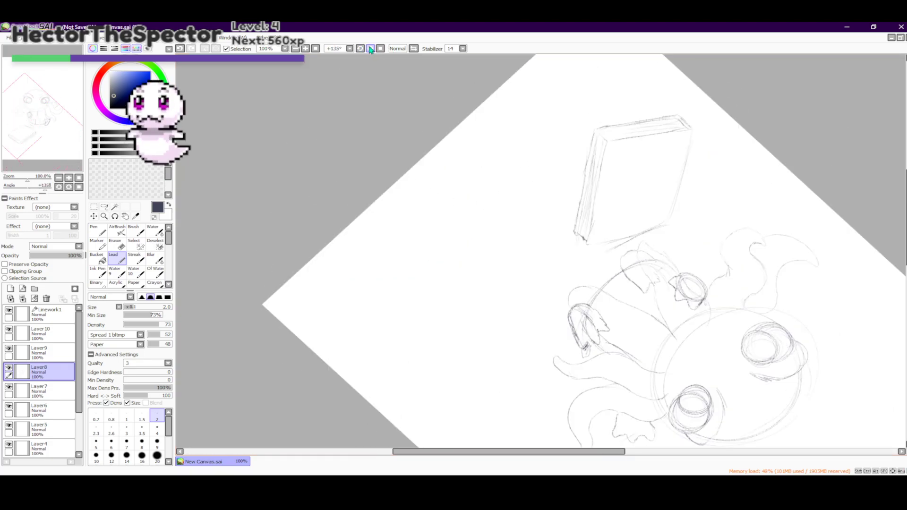
drag(614, 146, 632, 162)
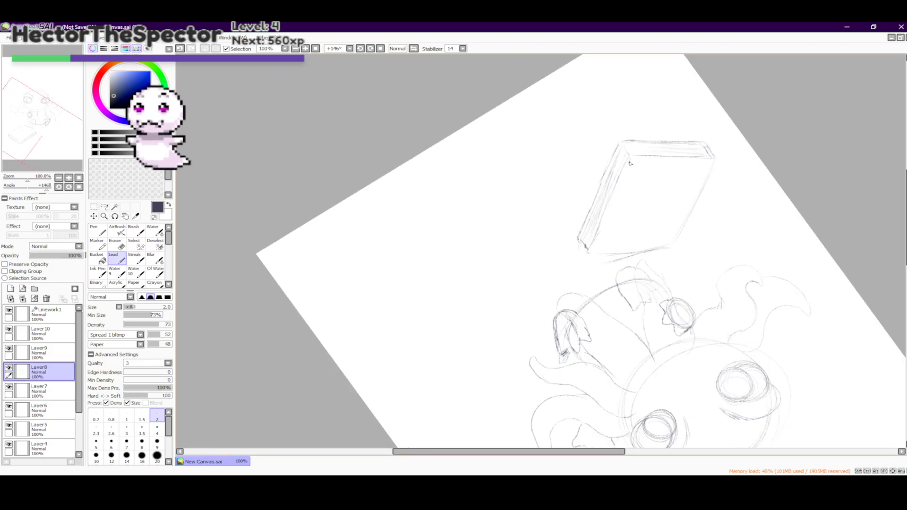
mouse_move(632, 165)
mouse_down()
mouse_move(694, 168)
mouse_move(688, 173)
mouse_up()
drag(632, 175, 702, 179)
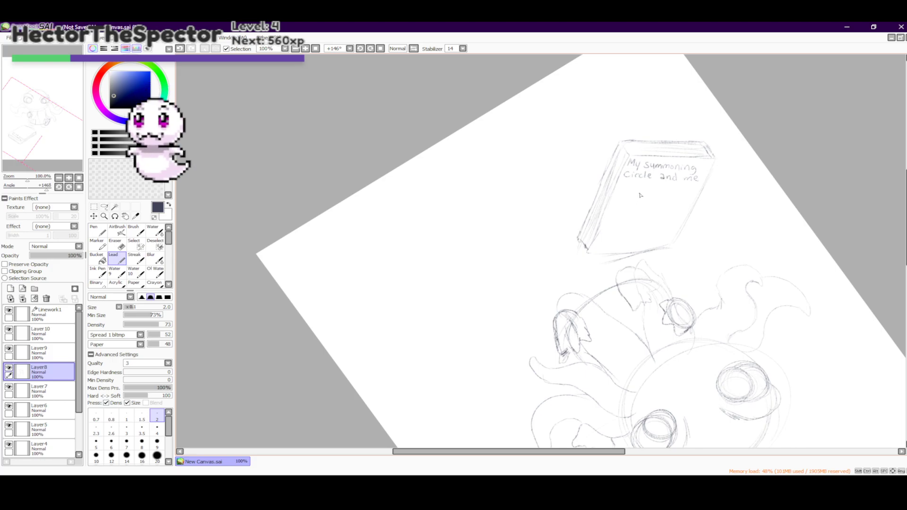
Sketch a horned animal skull beneath the title on the book's cover, facing the same way as the lettering
mouse_move(635, 194)
mouse_down()
mouse_move(657, 195)
mouse_move(634, 197)
mouse_move(670, 201)
mouse_move(633, 199)
mouse_move(639, 244)
mouse_move(651, 246)
mouse_move(668, 211)
mouse_move(632, 215)
mouse_move(635, 203)
mouse_move(671, 208)
mouse_move(667, 196)
mouse_move(636, 204)
mouse_up()
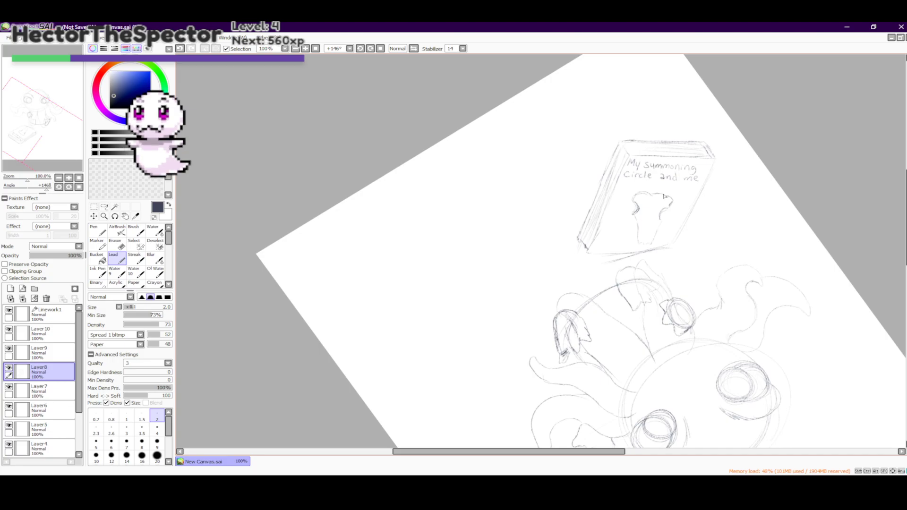
mouse_move(664, 196)
mouse_down()
mouse_move(687, 203)
mouse_move(669, 211)
mouse_up()
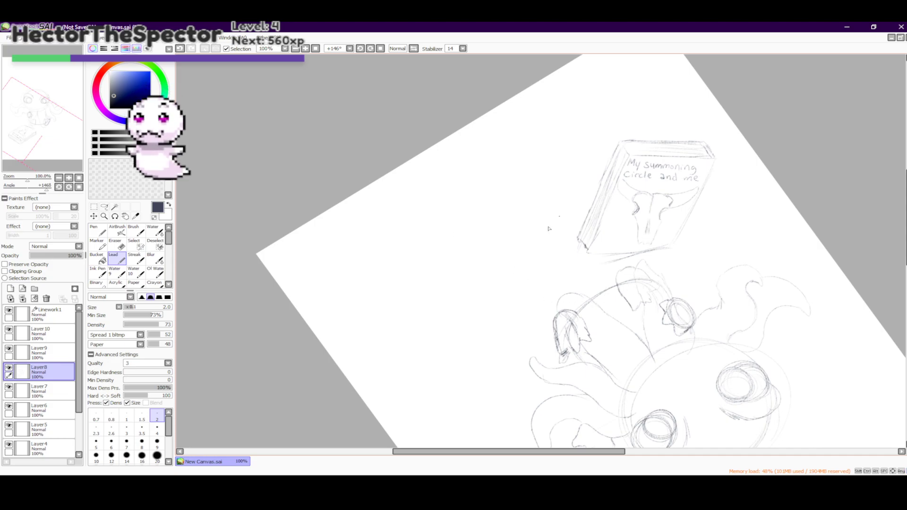
key(Home)
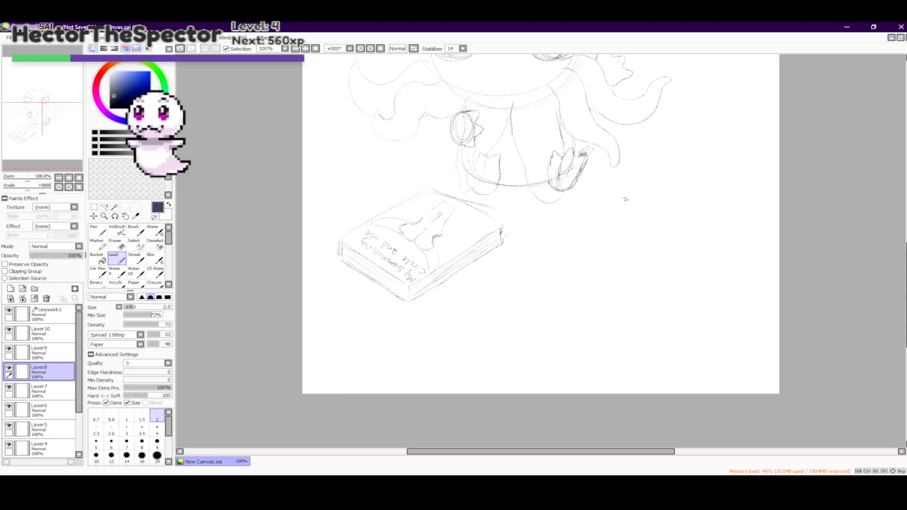
Draw the slanted four-sided top face of a second closed book below and to the right of the creature's feet
mouse_move(597, 210)
mouse_down()
mouse_move(625, 191)
mouse_move(581, 216)
mouse_up()
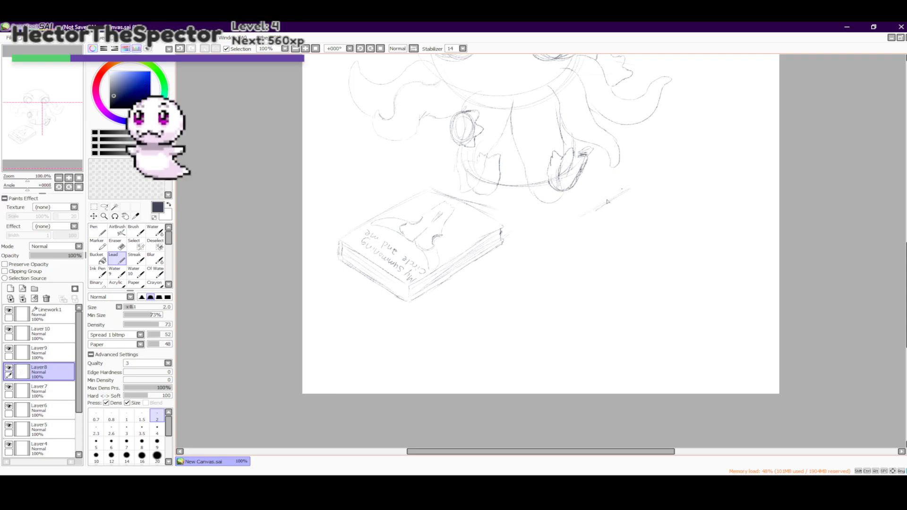
mouse_move(648, 181)
mouse_down()
mouse_move(573, 221)
mouse_move(589, 214)
mouse_move(579, 228)
mouse_move(572, 220)
mouse_move(637, 267)
mouse_up()
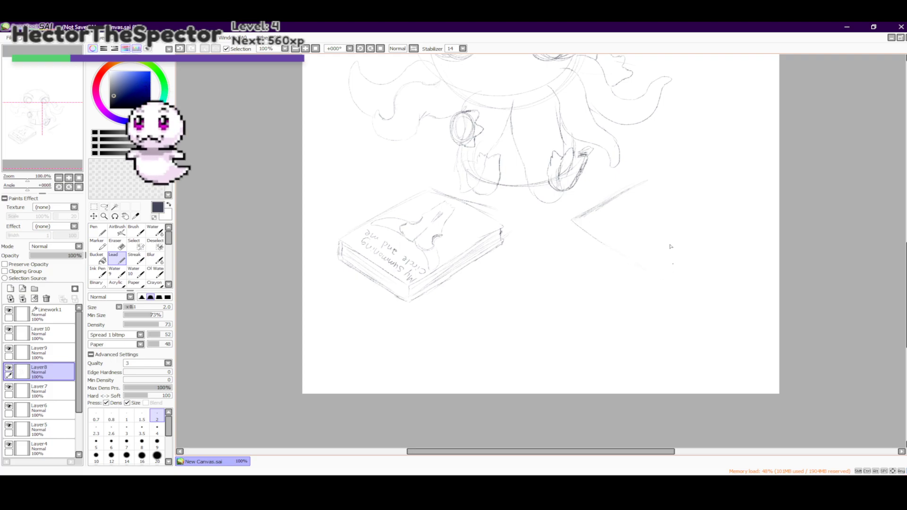
drag(649, 182, 721, 218)
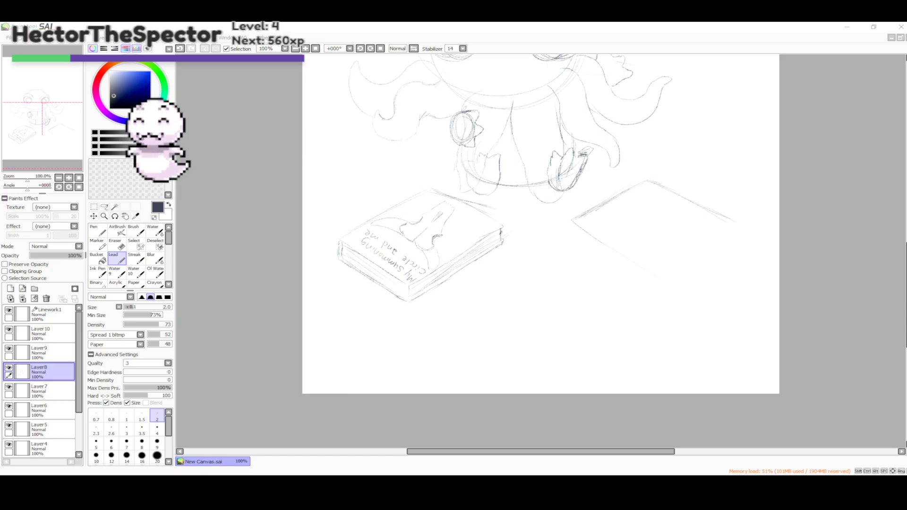
mouse_move(575, 220)
mouse_down()
mouse_move(643, 248)
mouse_move(586, 228)
mouse_move(689, 283)
mouse_up()
mouse_move(741, 229)
mouse_down()
mouse_move(729, 254)
mouse_move(692, 280)
mouse_up()
mouse_move(726, 219)
mouse_down()
mouse_move(758, 235)
mouse_move(739, 247)
mouse_up()
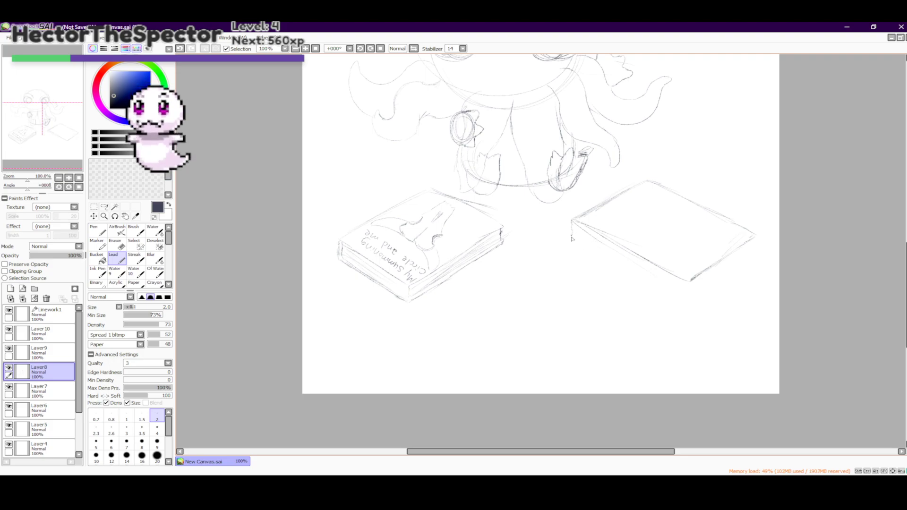
Give the second book thickness along its two front edges and add page lines on the sides
drag(574, 242, 659, 282)
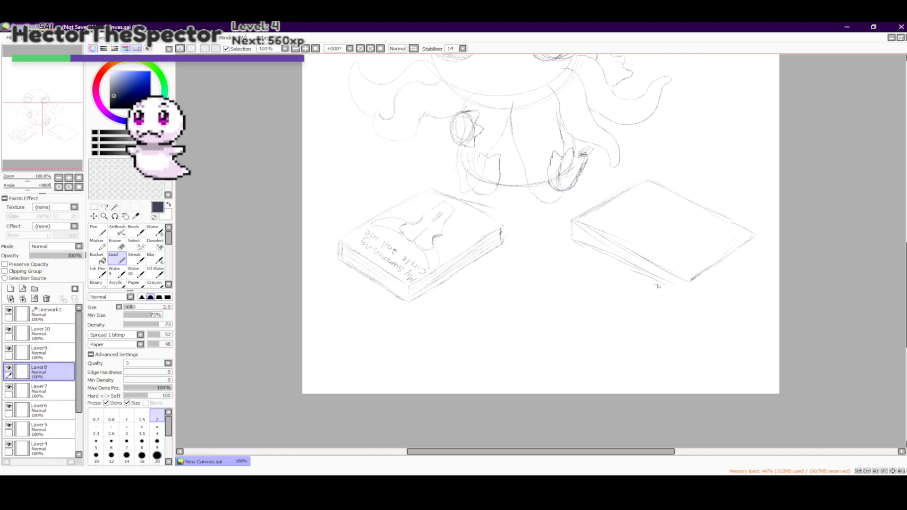
mouse_move(602, 256)
mouse_down()
mouse_move(679, 291)
mouse_move(646, 276)
mouse_move(680, 300)
mouse_move(704, 297)
mouse_move(638, 276)
mouse_move(666, 288)
mouse_up()
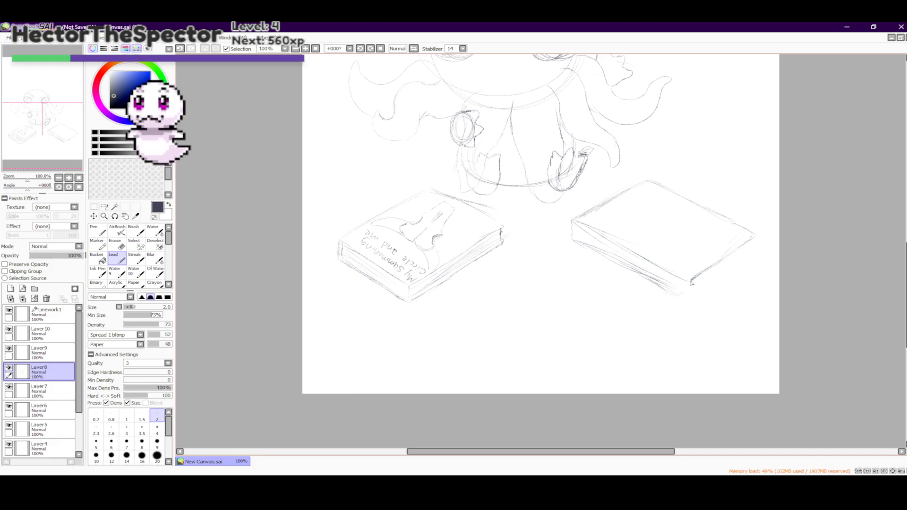
drag(691, 282, 683, 299)
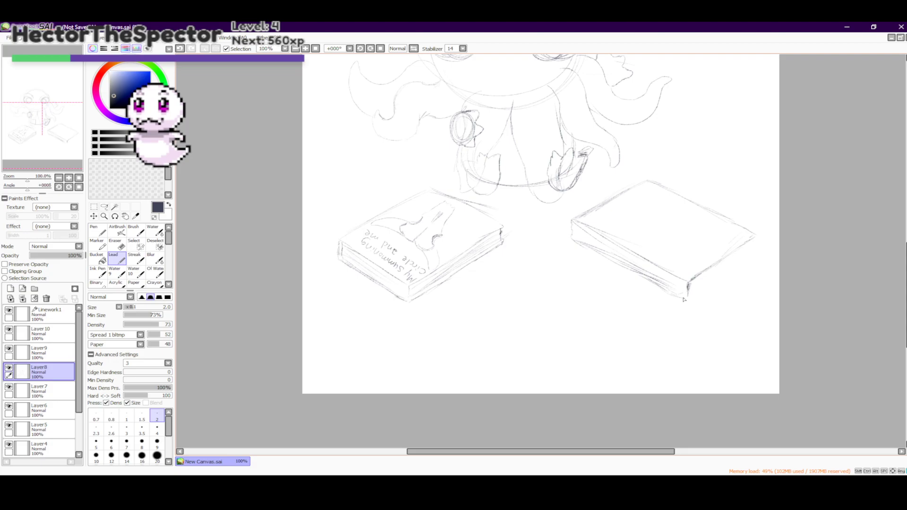
mouse_move(757, 238)
mouse_down()
mouse_move(753, 265)
mouse_move(689, 299)
mouse_up()
mouse_move(755, 260)
mouse_down()
mouse_move(753, 241)
mouse_move(739, 263)
mouse_move(749, 264)
mouse_move(685, 299)
mouse_up()
drag(744, 260, 731, 270)
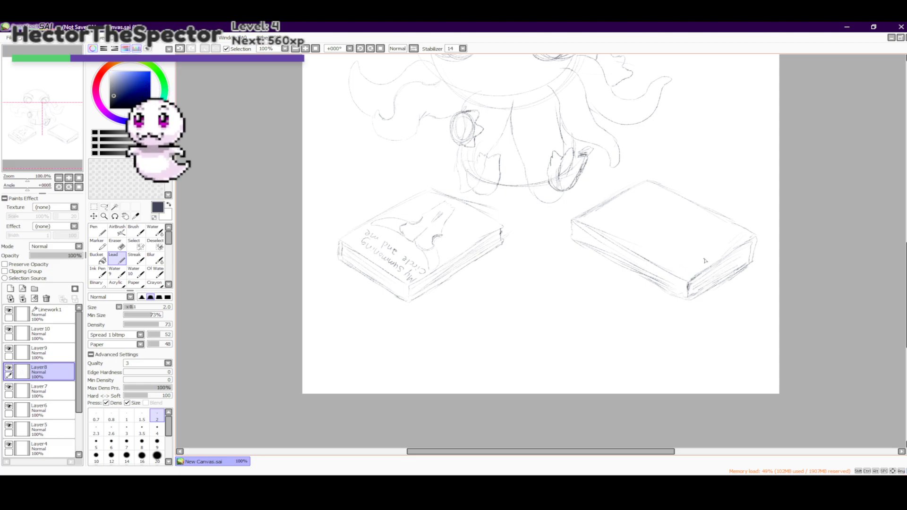
drag(640, 268, 598, 245)
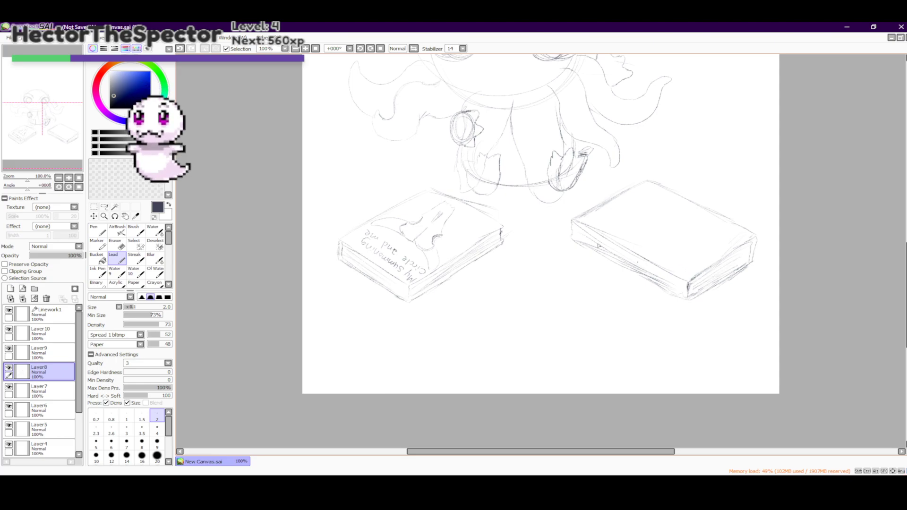